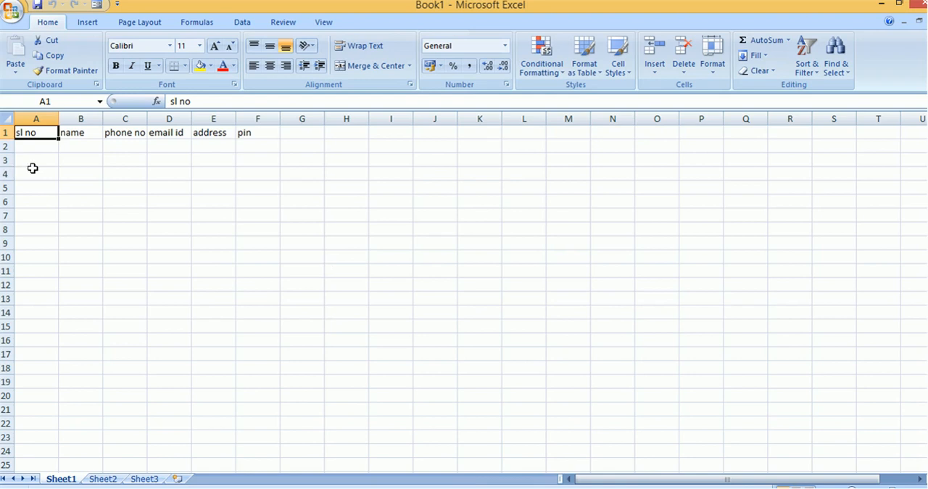
{"action": "key", "text": "Right"}
{"action": "key", "text": "Right"}
{"action": "key", "text": "Right"}
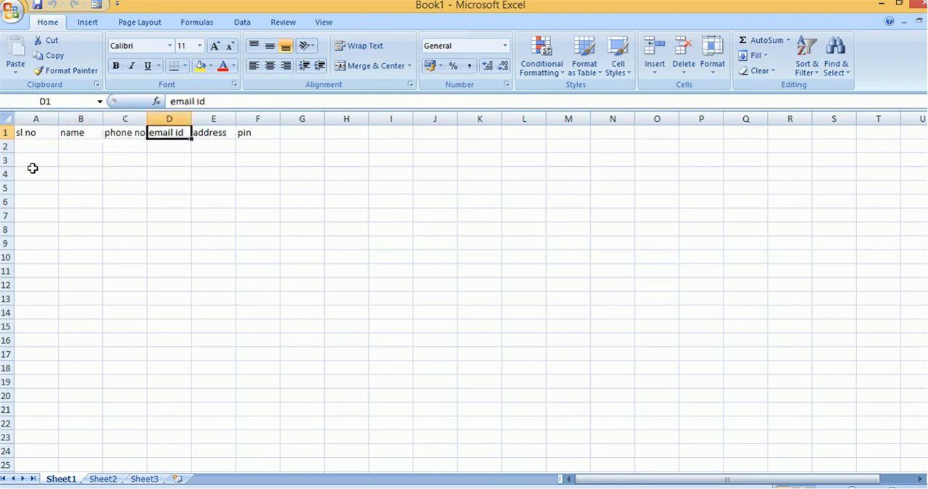
{"action": "key", "text": "Right"}
{"action": "key", "text": "Right"}
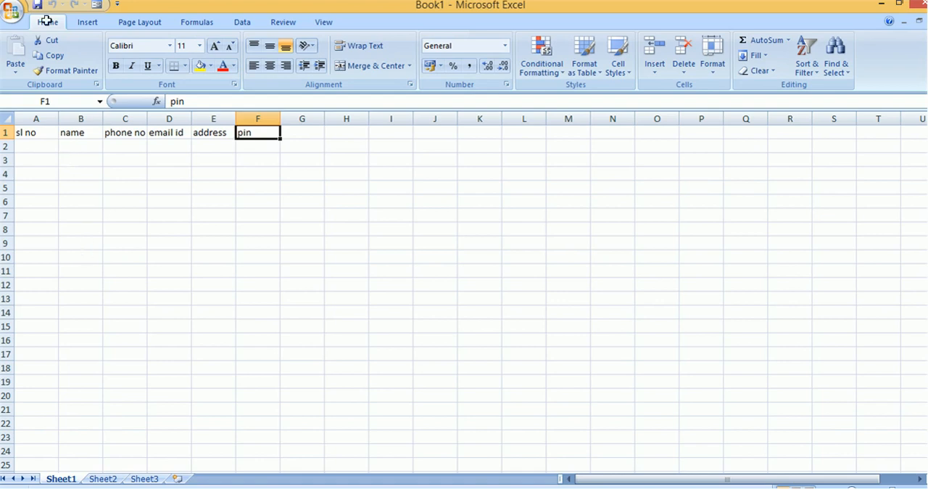
Step: Open the Quick Access Toolbar customization options and list all available commands
{"action": "left_click", "coordinate": [9, 8]}
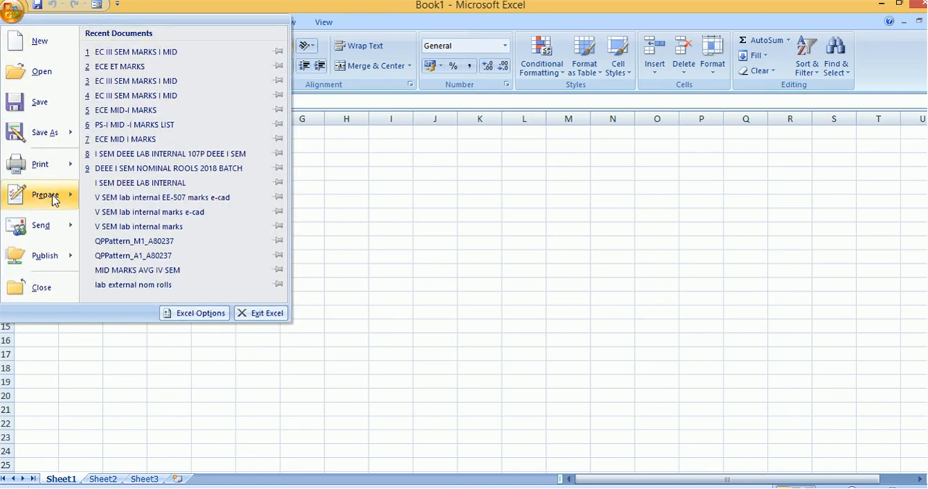
{"action": "left_click", "coordinate": [177, 311]}
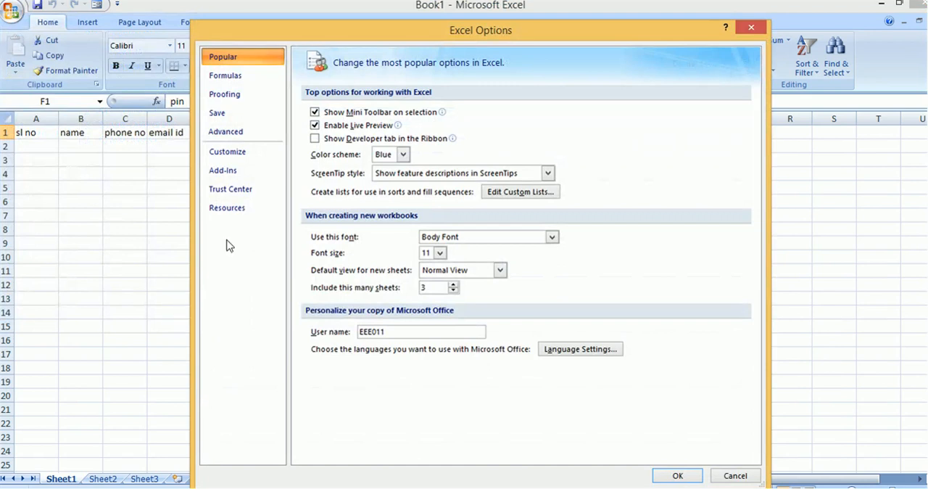
{"action": "left_click", "coordinate": [244, 156]}
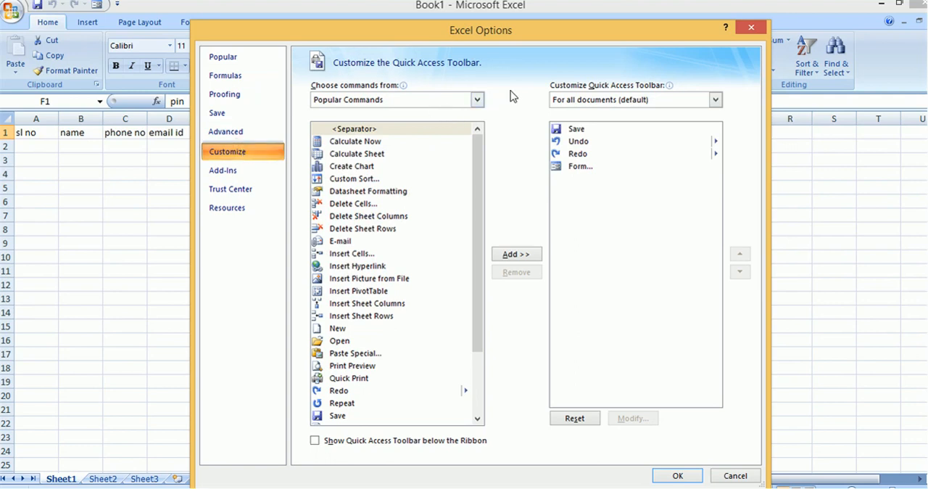
{"action": "left_click", "coordinate": [478, 100]}
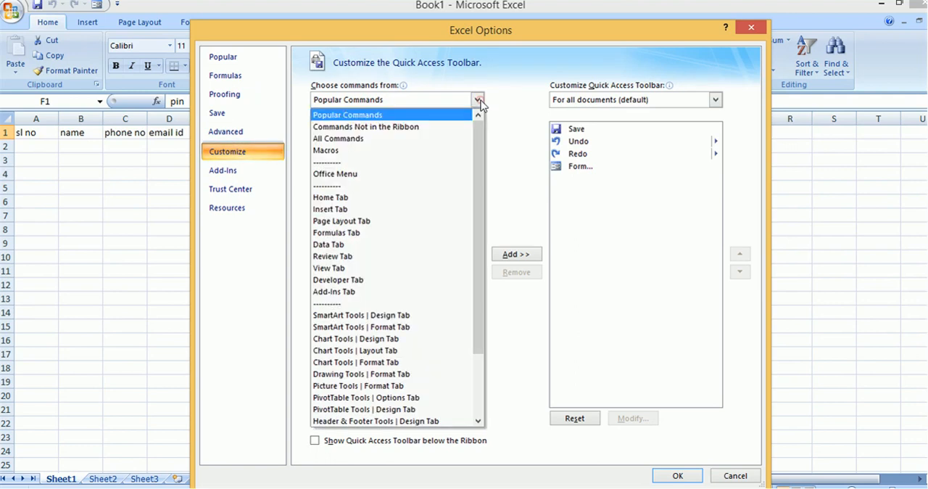
{"action": "left_click", "coordinate": [431, 143]}
Step: Try to add the Form... command from the full command list to the Quick Access Toolbar
{"action": "scroll", "coordinate": [445, 191], "scroll_direction": "down", "scroll_amount": 15}
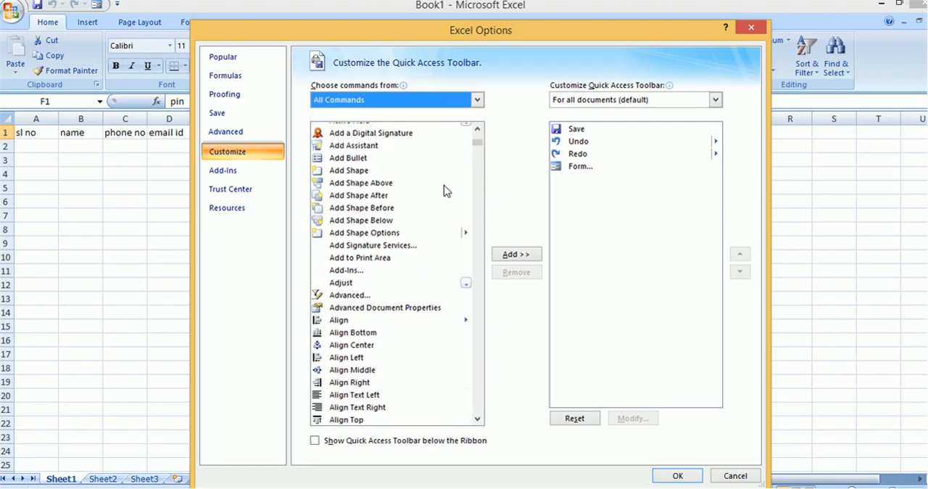
{"action": "scroll", "coordinate": [436, 196], "scroll_direction": "down", "scroll_amount": 13}
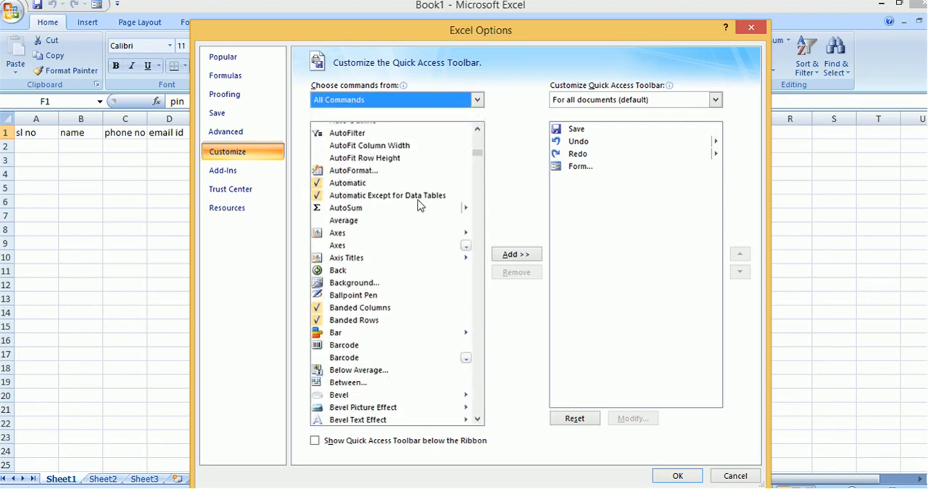
{"action": "scroll", "coordinate": [418, 200], "scroll_direction": "down", "scroll_amount": 20}
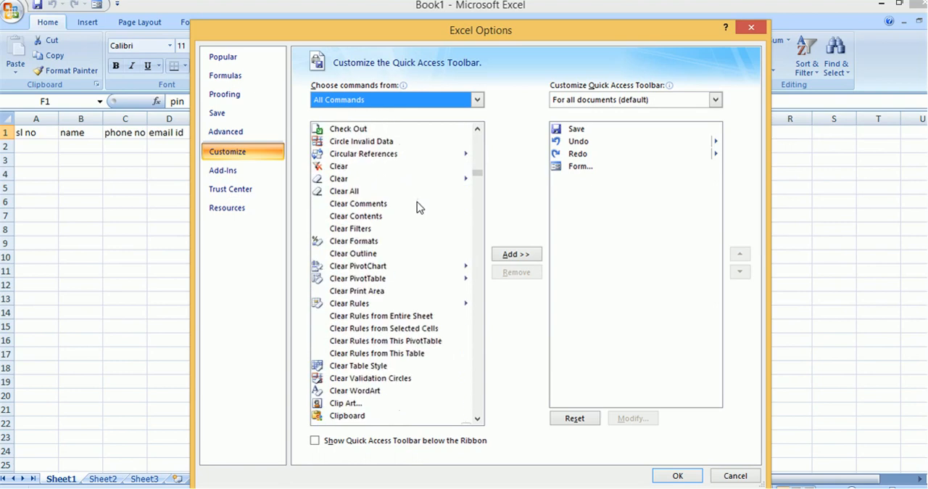
{"action": "scroll", "coordinate": [417, 202], "scroll_direction": "down", "scroll_amount": 20}
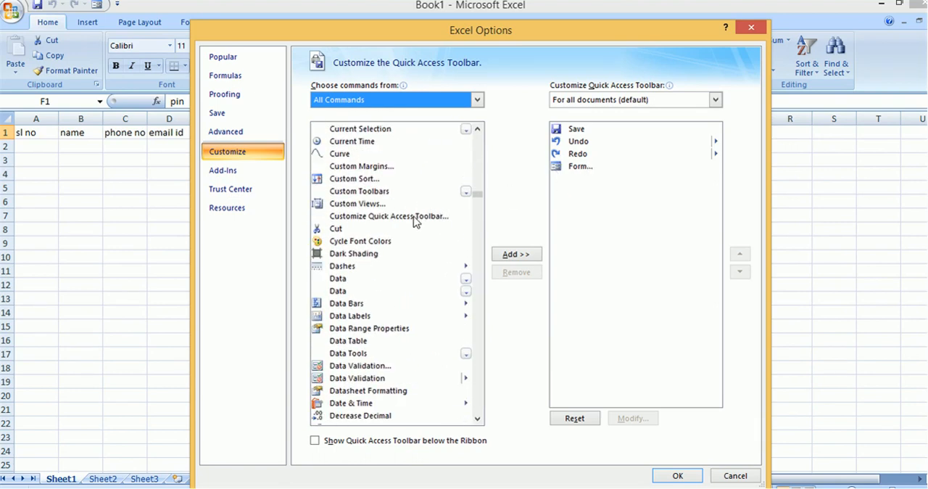
{"action": "scroll", "coordinate": [375, 253], "scroll_direction": "down", "scroll_amount": 20}
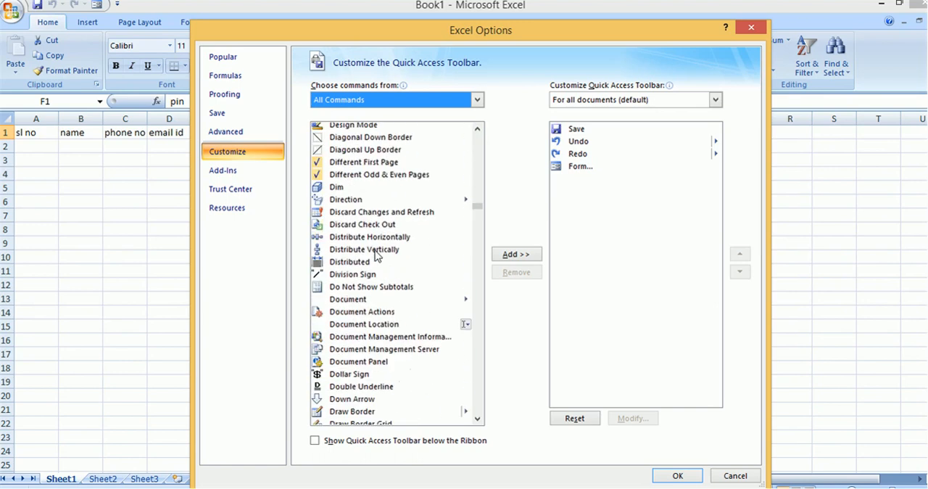
{"action": "scroll", "coordinate": [376, 251], "scroll_direction": "down", "scroll_amount": 8}
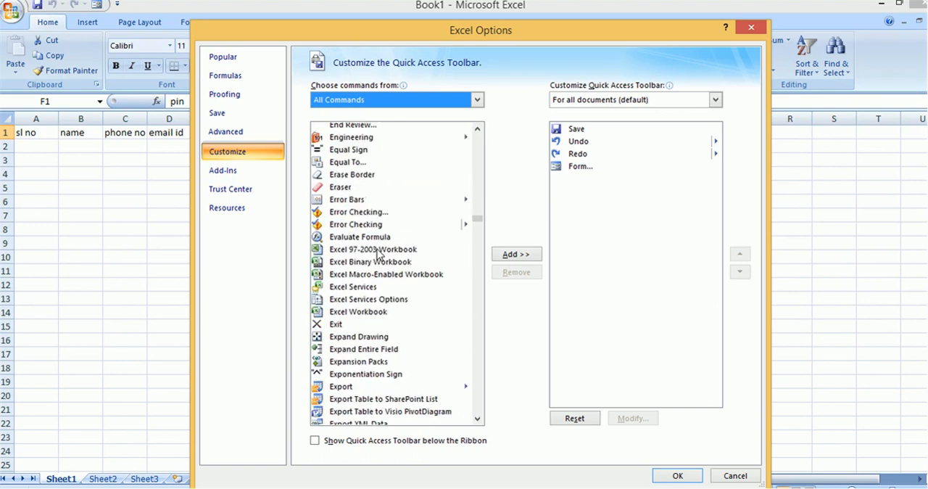
{"action": "scroll", "coordinate": [378, 253], "scroll_direction": "down", "scroll_amount": 10}
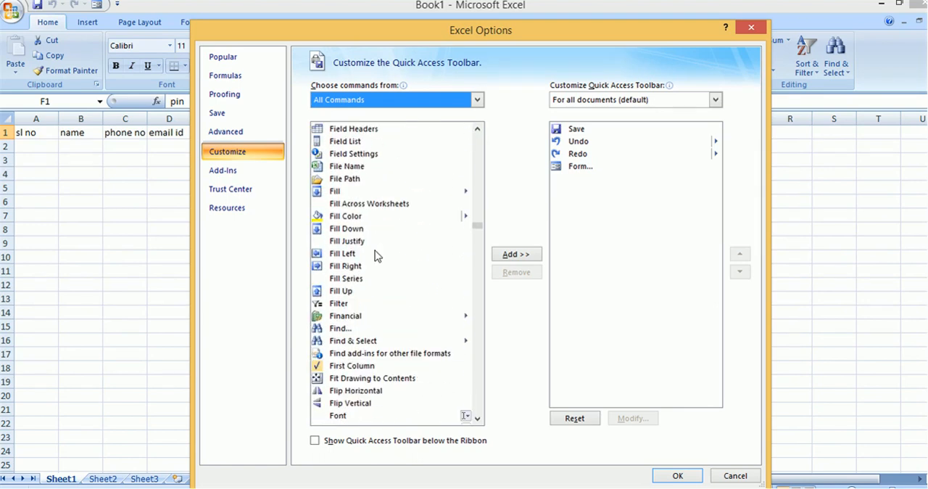
{"action": "scroll", "coordinate": [374, 251], "scroll_direction": "down", "scroll_amount": 4}
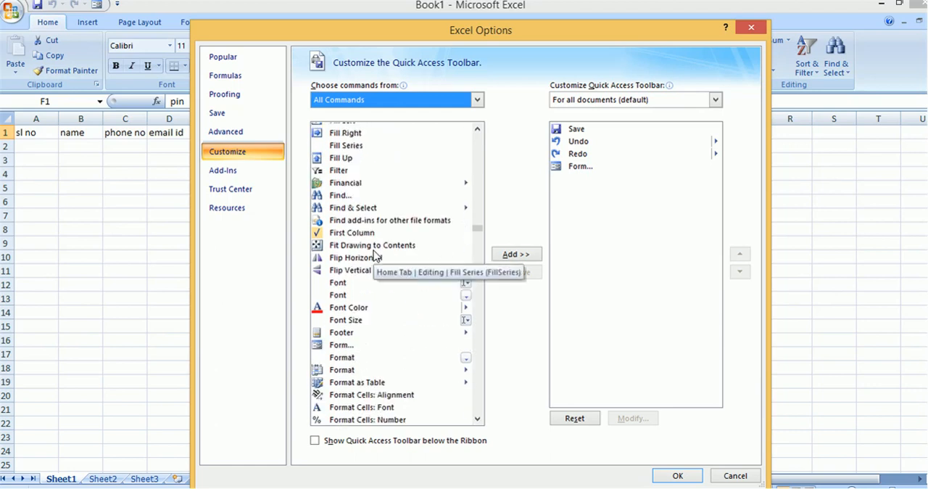
{"action": "left_click", "coordinate": [341, 311]}
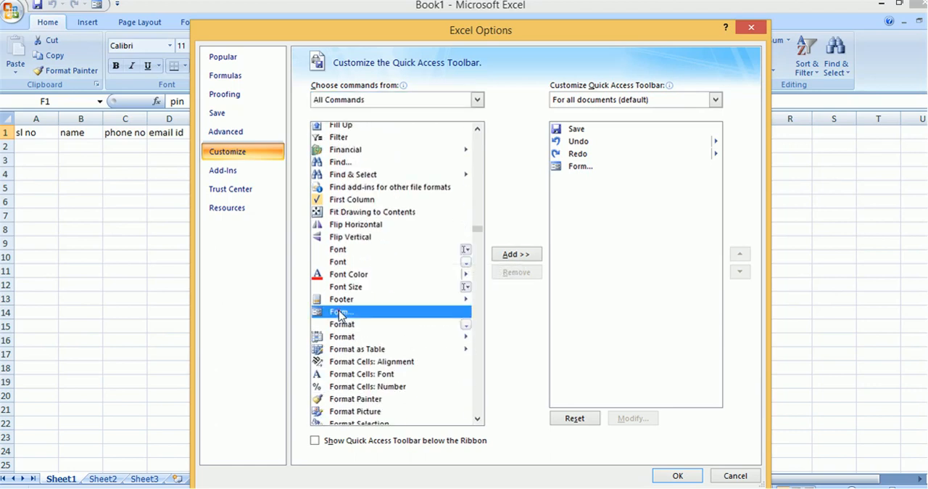
{"action": "left_click", "coordinate": [522, 255]}
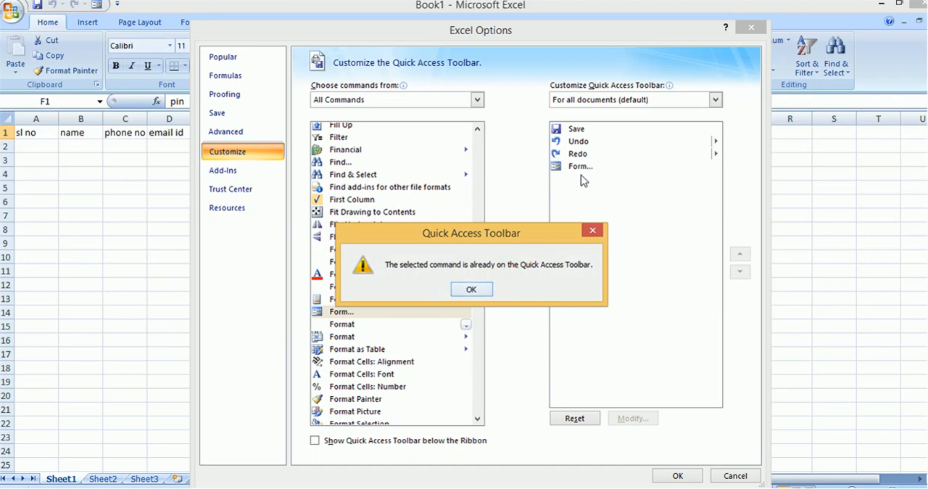
{"action": "left_click", "coordinate": [482, 292]}
Step: Remove the Form... command from the Quick Access Toolbar, add it back from the command list and apply the options
{"action": "left_click", "coordinate": [576, 166]}
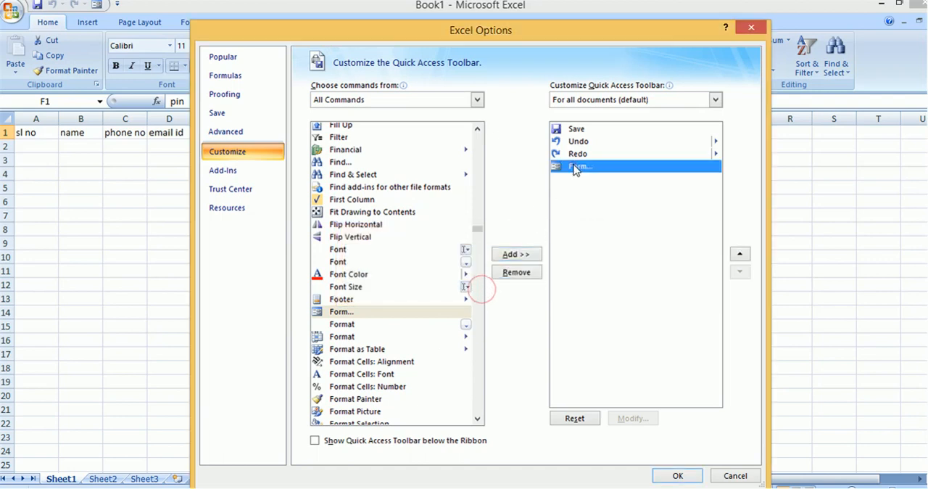
{"action": "left_click", "coordinate": [532, 270]}
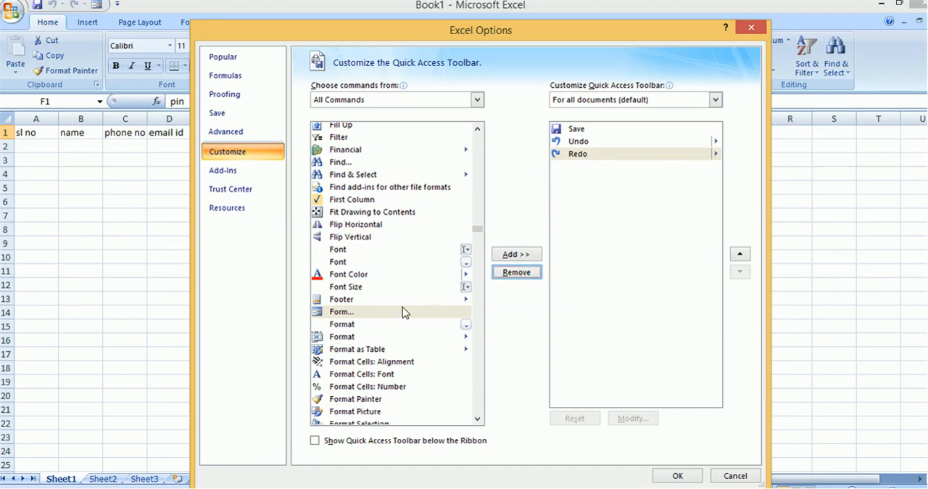
{"action": "double_click", "coordinate": [392, 311]}
{"action": "left_click", "coordinate": [388, 313]}
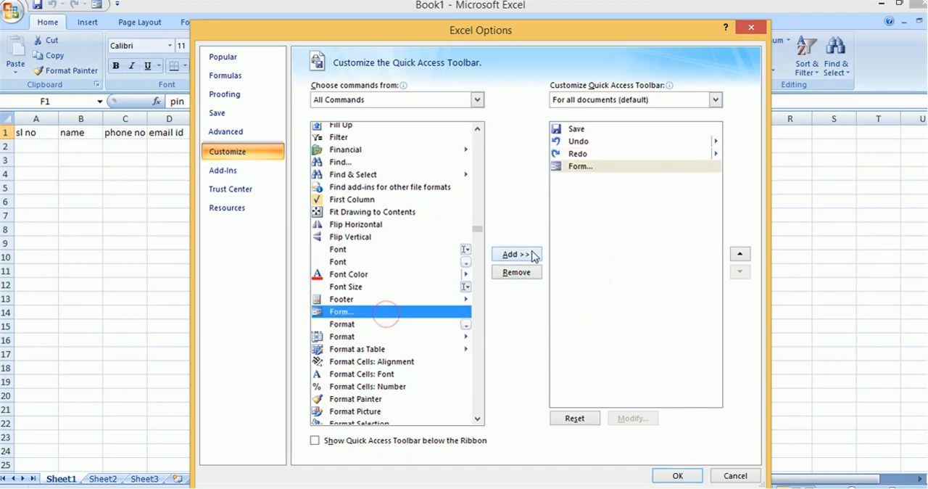
{"action": "left_click", "coordinate": [517, 254]}
{"action": "left_click", "coordinate": [488, 292]}
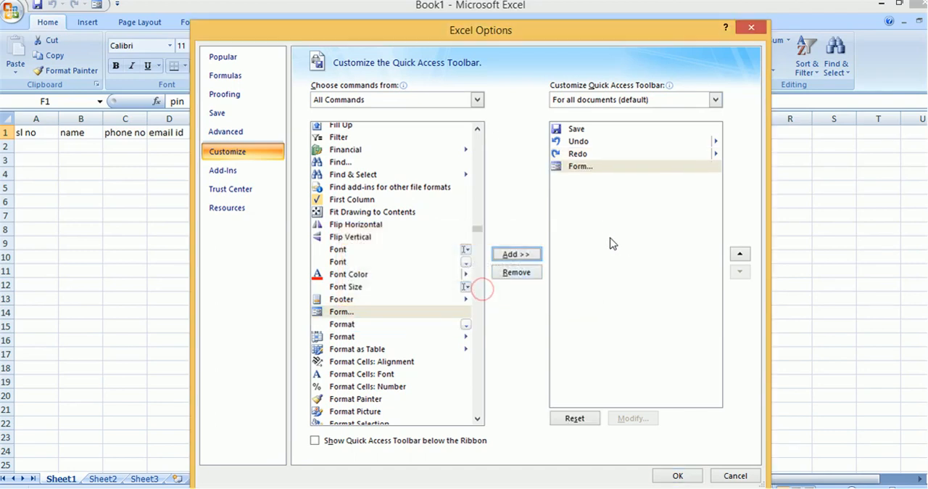
{"action": "left_click", "coordinate": [679, 476]}
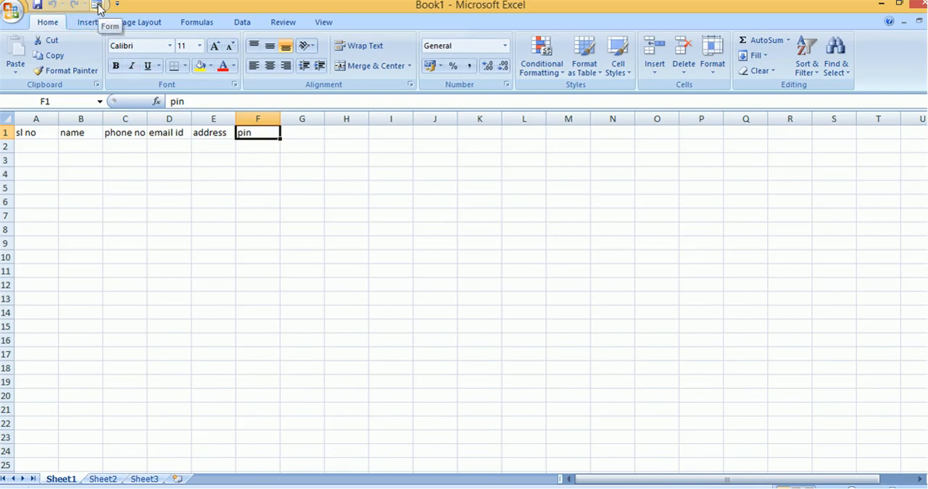
Step: Review the column headings in row 1, from sl no through pin
{"action": "left_click", "coordinate": [33, 134]}
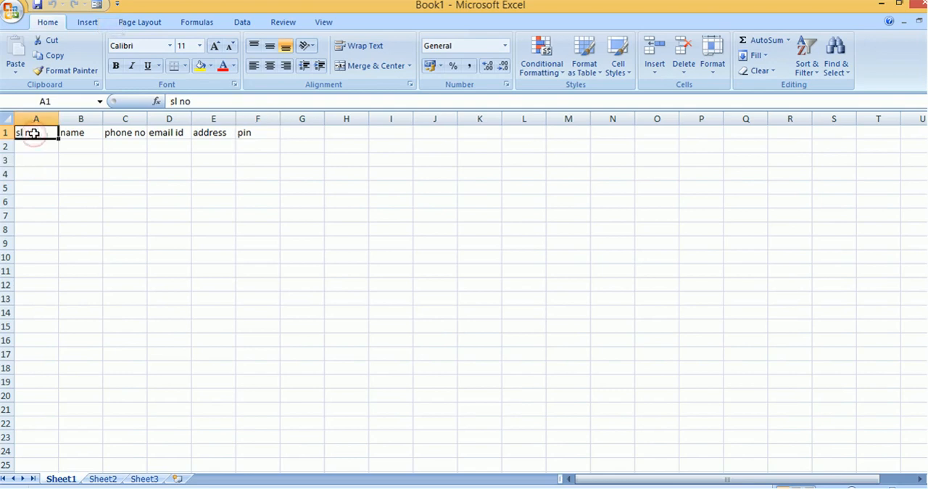
{"action": "key", "text": "Right"}
{"action": "key", "text": "Left"}
{"action": "key", "text": "Right"}
{"action": "key", "text": "Right"}
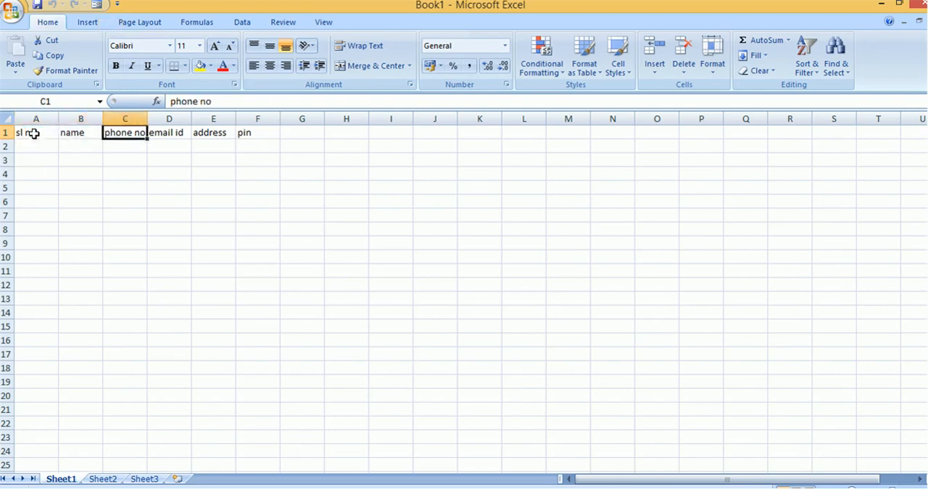
{"action": "key", "text": "Right"}
{"action": "key", "text": "Right"}
{"action": "key", "text": "Right"}
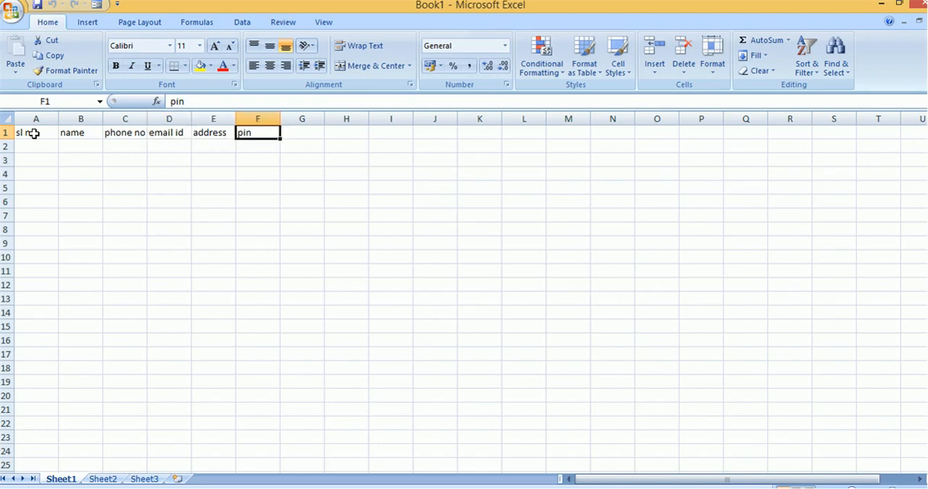
{"action": "key", "text": "Left"}
{"action": "key", "text": "Left"}
{"action": "key", "text": "Left"}
{"action": "key", "text": "Left"}
{"action": "key", "text": "Left"}
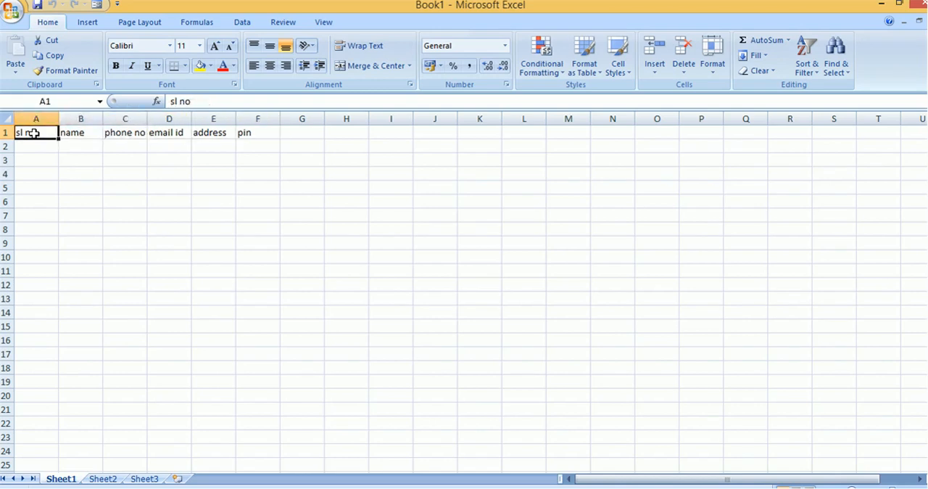
Step: Select the header cells A1:F1 and open the data form, using the first row as column labels
{"action": "key", "text": "shift+Right"}
{"action": "key", "text": "shift+Right"}
{"action": "key", "text": "shift+Right"}
{"action": "key", "text": "shift+Right"}
{"action": "key", "text": "shift+Right"}
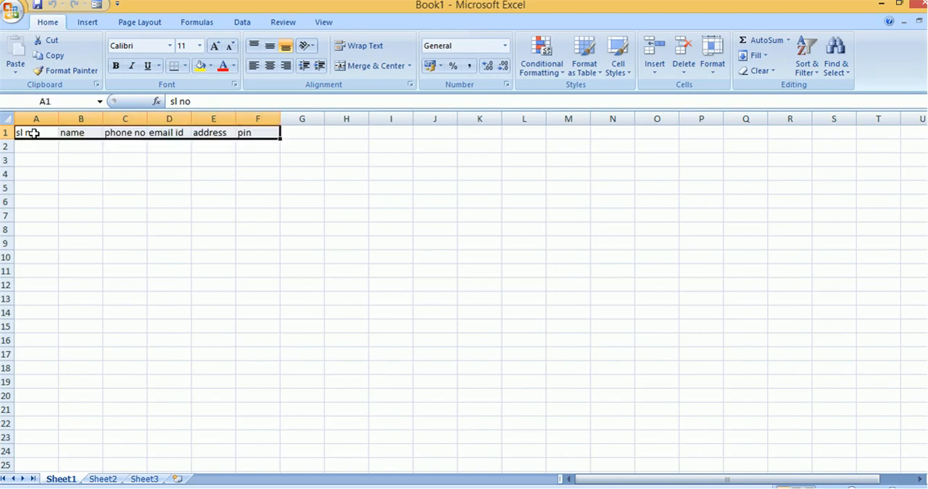
{"action": "left_click", "coordinate": [96, 9]}
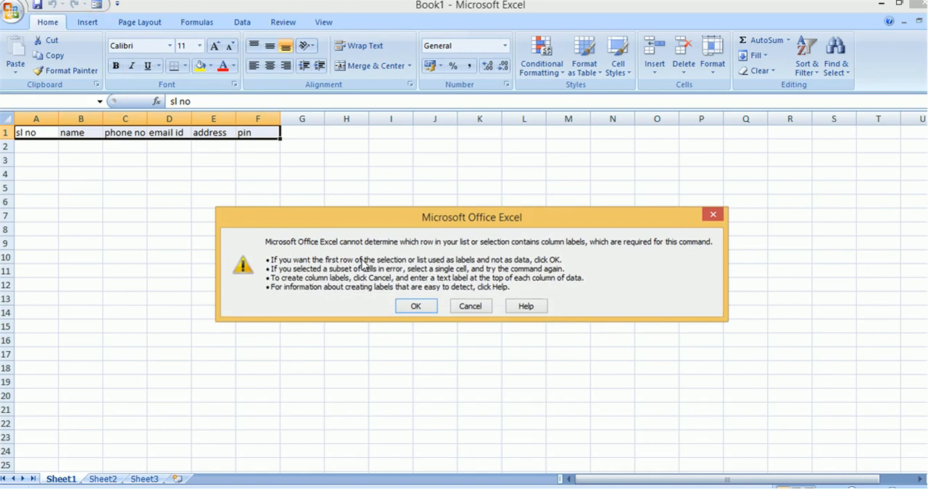
{"action": "left_click", "coordinate": [417, 306]}
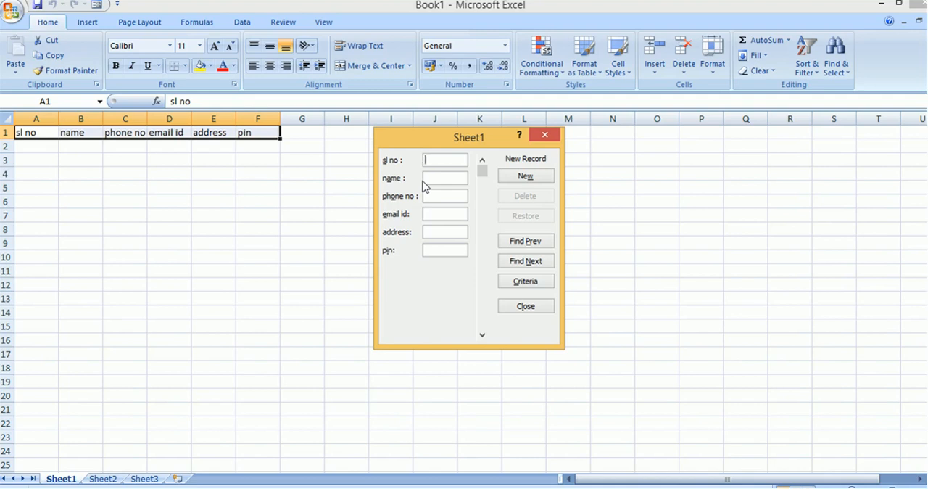
Step: Enter sl no 1 in the new record and fill in the person's name, phone number and email id
{"action": "type", "text": "1"}
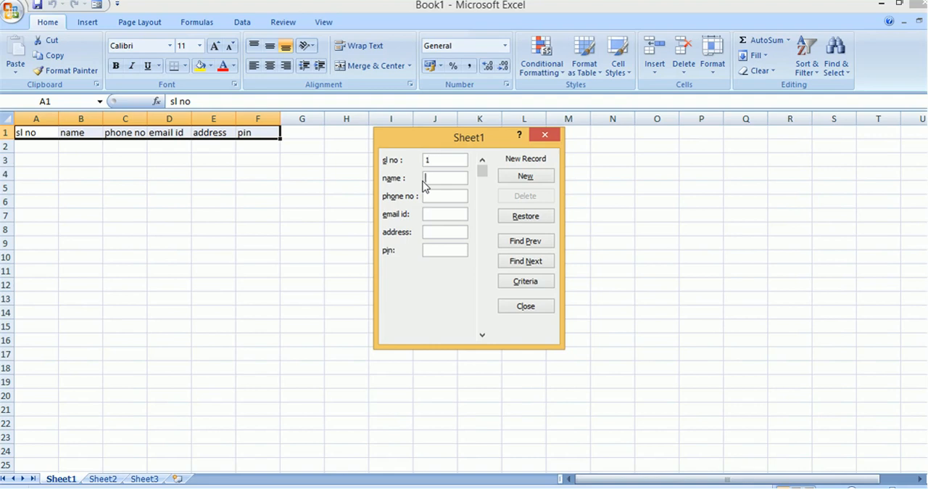
{"action": "type", "text": "mma"}
{"action": "key", "text": "BackSpace"}
{"action": "key", "text": "BackSpace"}
{"action": "type", "text": "an"}
{"action": "key", "text": "Tab"}
{"action": "type", "text": "12543"}
{"action": "key", "text": "Tab"}
{"action": "type", "text": "@gamil.com"}
{"action": "key", "text": "Tab"}
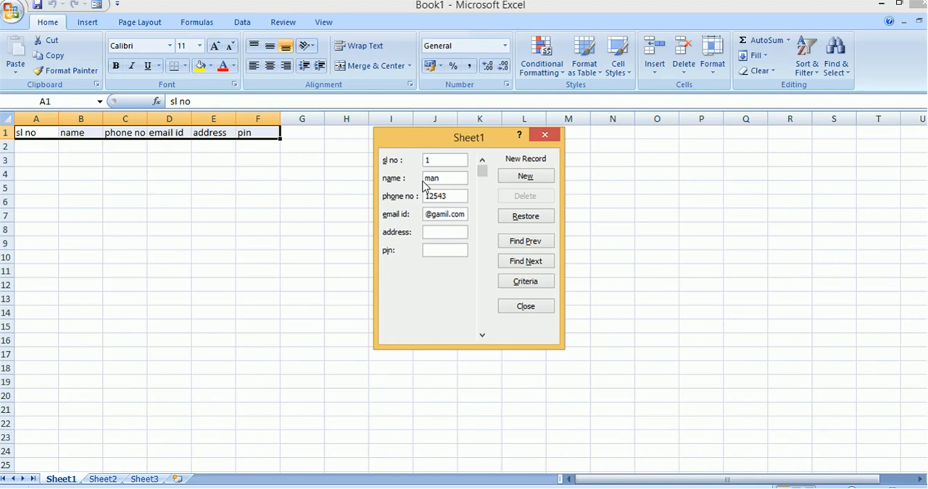
Step: Fill in the record's address and pin, submit the record and dismiss the resulting alert
{"action": "type", "text": "4-8-6"}
{"action": "type", "text": "-6-"}
{"action": "type", "text": "9-"}
{"action": "type", "text": "--"}
{"action": "type", "text": "111"}
{"action": "key", "text": "Tab"}
{"action": "type", "text": "5012111"}
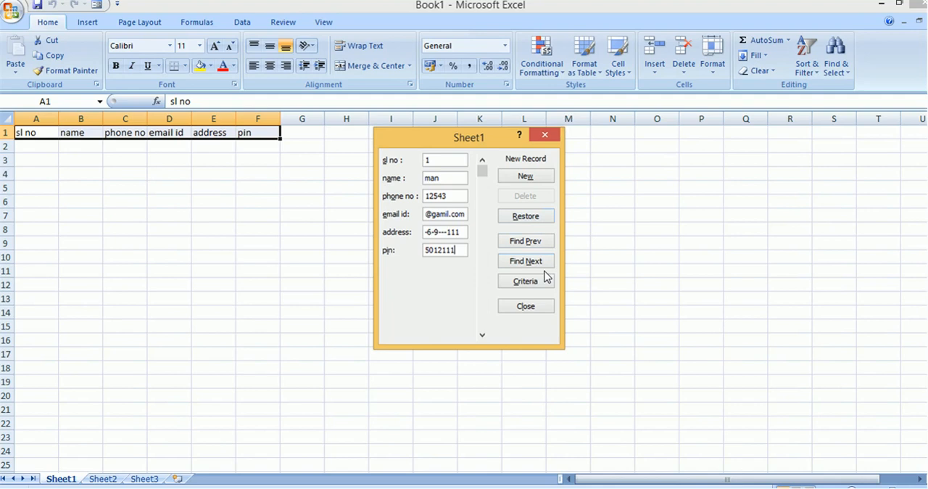
{"action": "key", "text": "Return"}
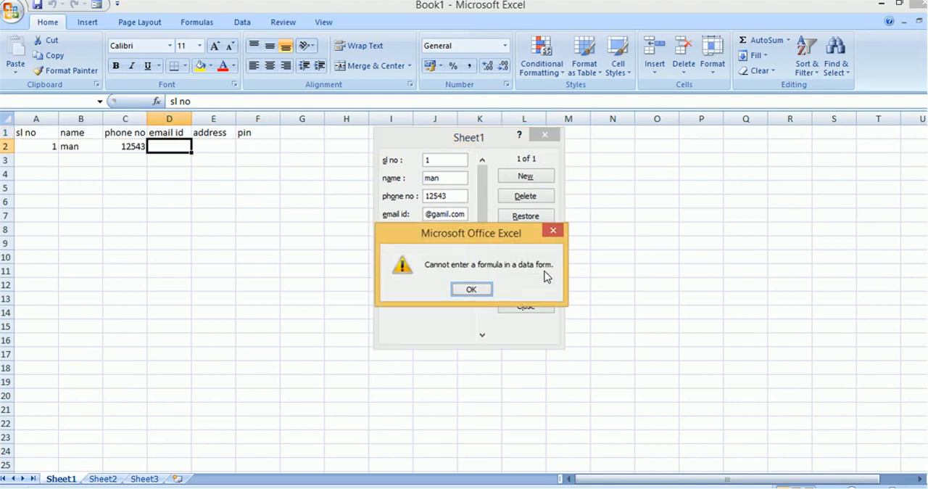
{"action": "left_click", "coordinate": [468, 290]}
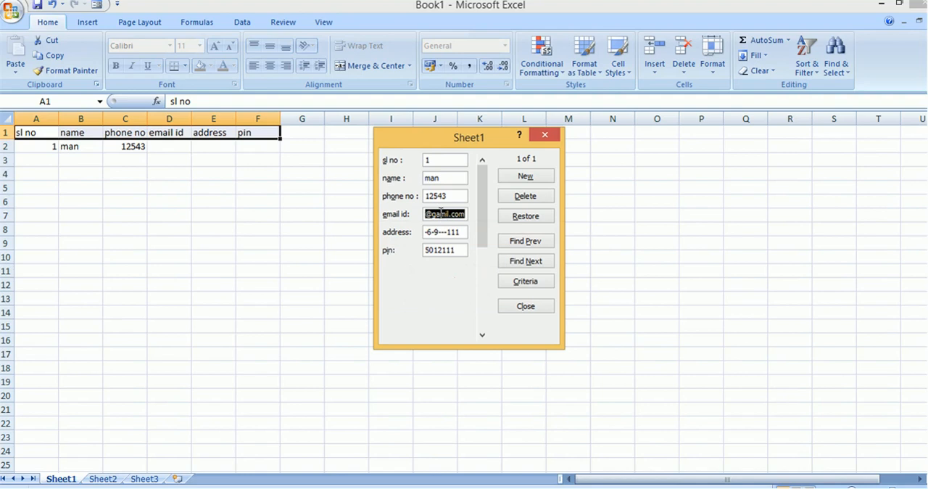
Step: Replace the record's email id with the placeholder text "mail" and submit the record to the sheet
{"action": "key", "text": "BackSpace"}
{"action": "key", "text": "BackSpace"}
{"action": "key", "text": "BackSpace"}
{"action": "key", "text": "BackSpace"}
{"action": "key", "text": "BackSpace"}
{"action": "key", "text": "BackSpace"}
{"action": "key", "text": "BackSpace"}
{"action": "key", "text": "BackSpace"}
{"action": "key", "text": "BackSpace"}
{"action": "key", "text": "BackSpace"}
{"action": "key", "text": "BackSpace"}
{"action": "key", "text": "BackSpace"}
{"action": "key", "text": "BackSpace"}
{"action": "key", "text": "BackSpace"}
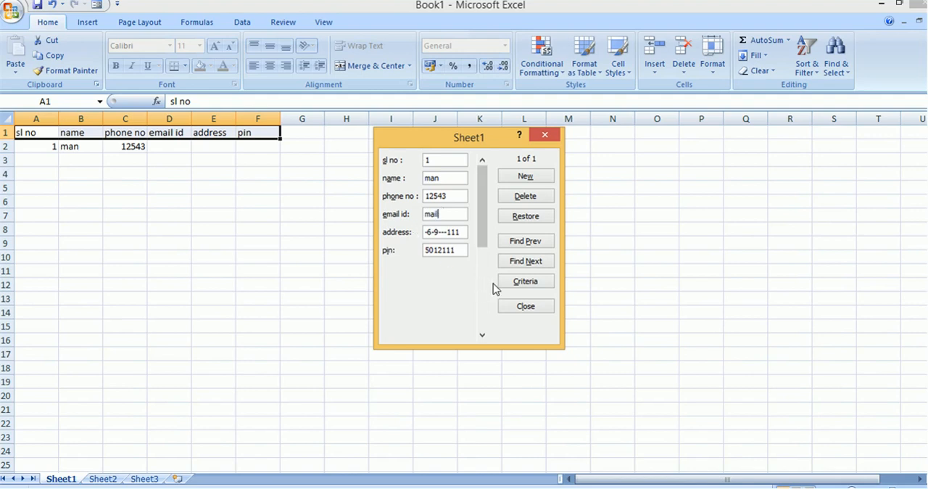
{"action": "key", "text": "Return"}
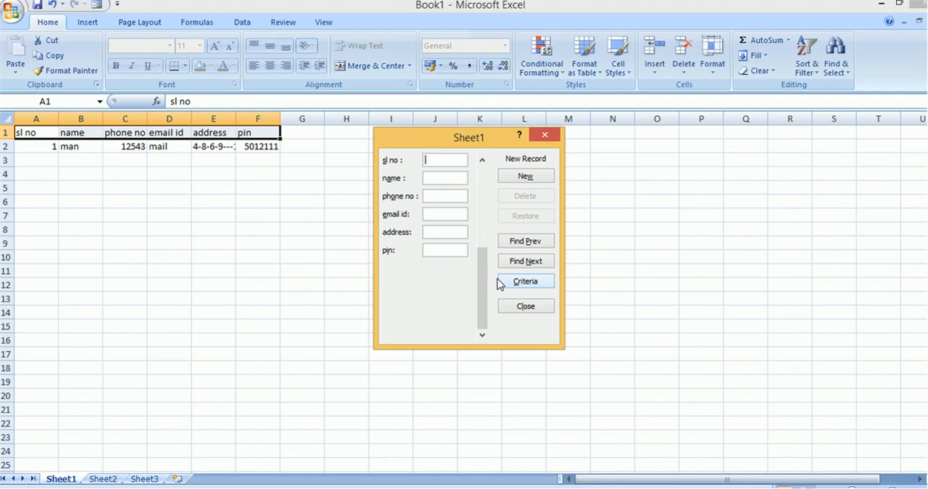
Step: Enter sl no 2 in the second record and fill in its name, phone number and the email id "mail"
{"action": "type", "text": "2"}
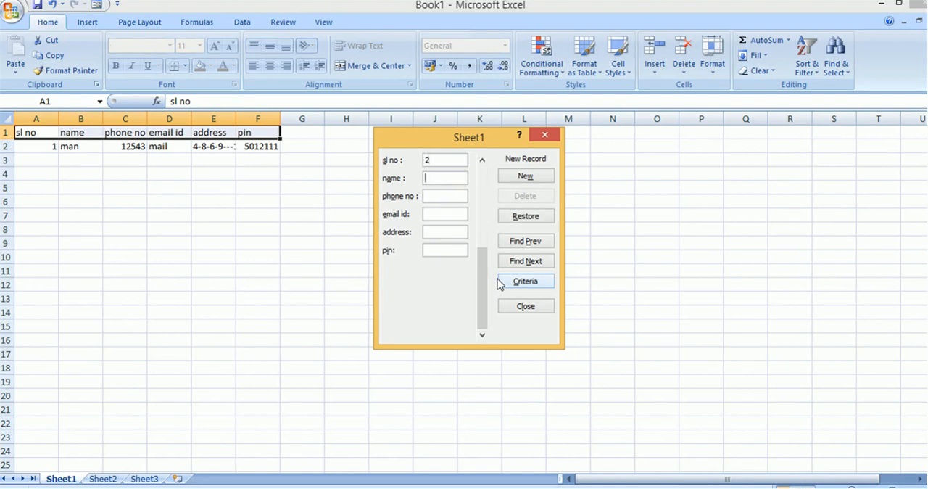
{"action": "type", "text": "man"}
{"action": "type", "text": "1245"}
{"action": "key", "text": "Tab"}
{"action": "type", "text": "mail"}
{"action": "key", "text": "Tab"}
Step: Fill in the second record's address and pin, and submit the record to the sheet
{"action": "type", "text": "124365"}
{"action": "key", "text": "Tab"}
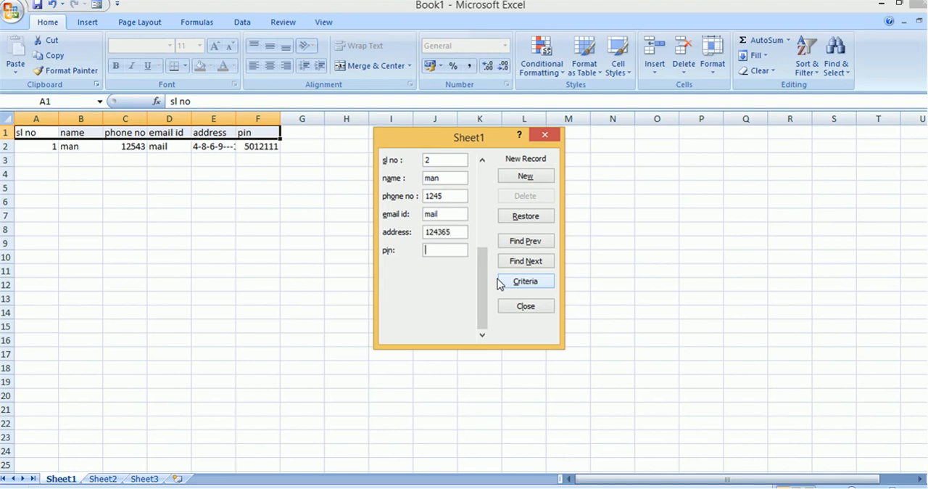
{"action": "type", "text": "5021346"}
{"action": "key", "text": "Return"}
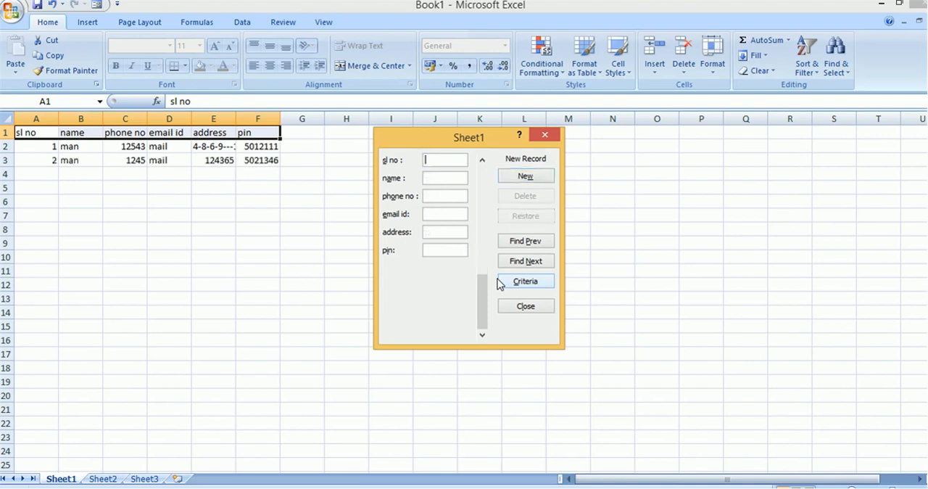
Step: Enter sl no 12434a in the third record and fill in its name, phone number and the email id "mail"
{"action": "type", "text": "12434a"}
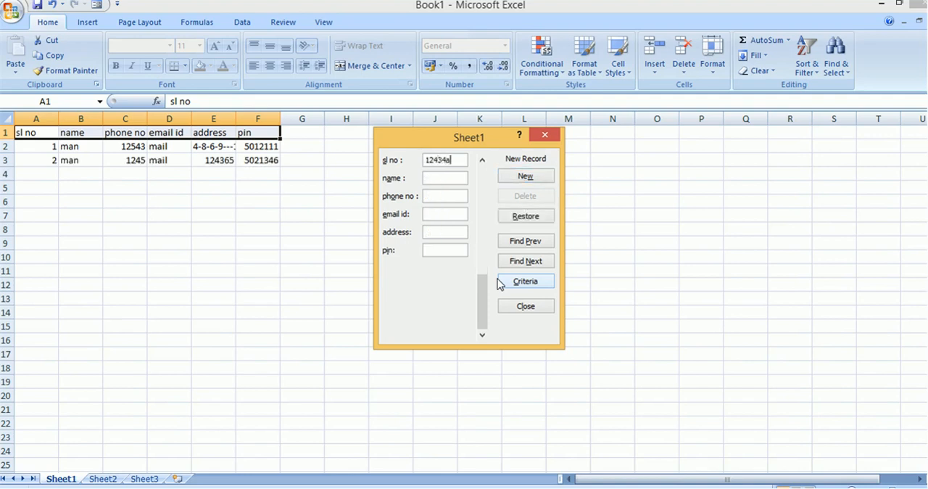
{"action": "key", "text": "Tab"}
{"action": "type", "text": "12"}
{"action": "key", "text": "Tab"}
{"action": "type", "text": "1347"}
{"action": "key", "text": "Tab"}
{"action": "type", "text": "mail"}
Step: Set the third record's address to the placeholder "address", fill in the pin and submit the record
{"action": "key", "text": "Tab"}
{"action": "type", "text": "address"}
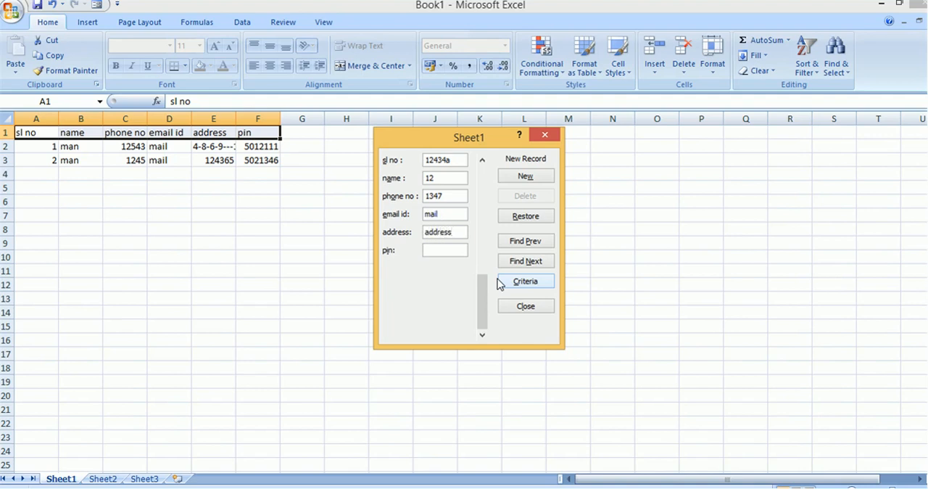
{"action": "key", "text": "Tab"}
{"action": "type", "text": "50694"}
{"action": "key", "text": "Tab"}
{"action": "key", "text": "Return"}
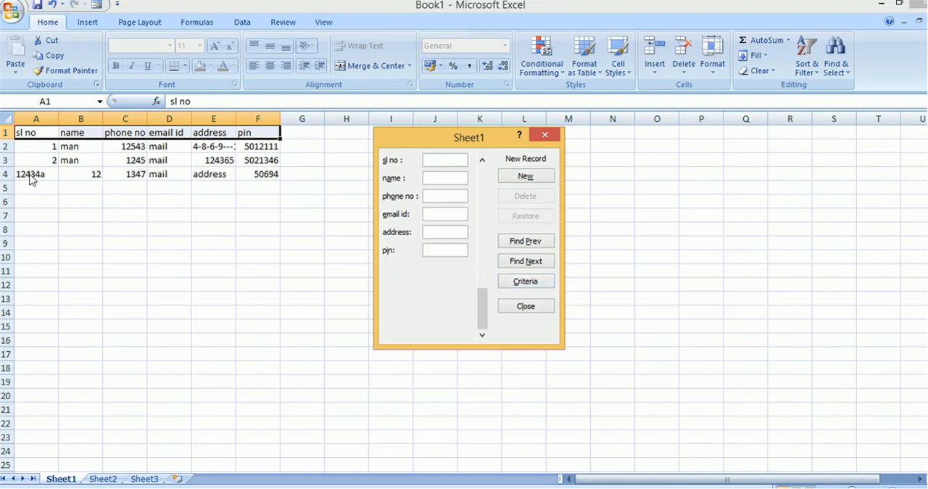
Step: Step back through the entered records to the first one and return to a blank new record
{"action": "left_click", "coordinate": [519, 247]}
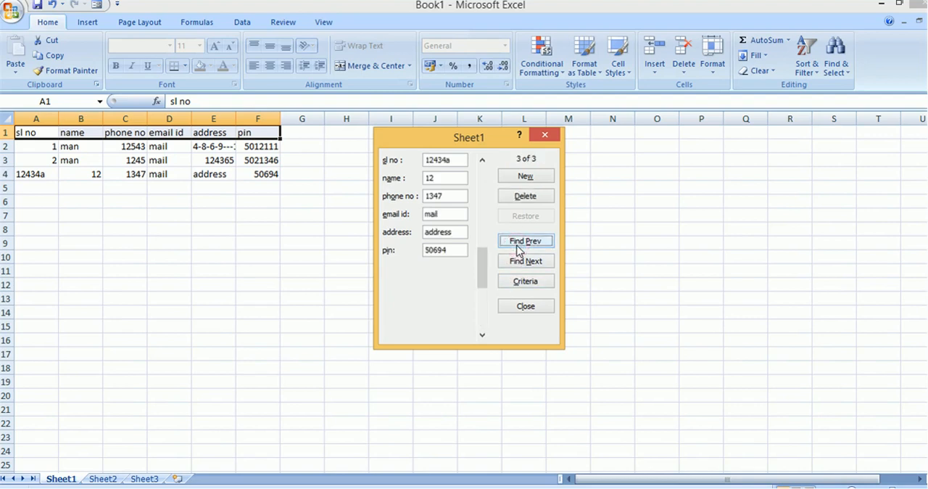
{"action": "left_click", "coordinate": [518, 249]}
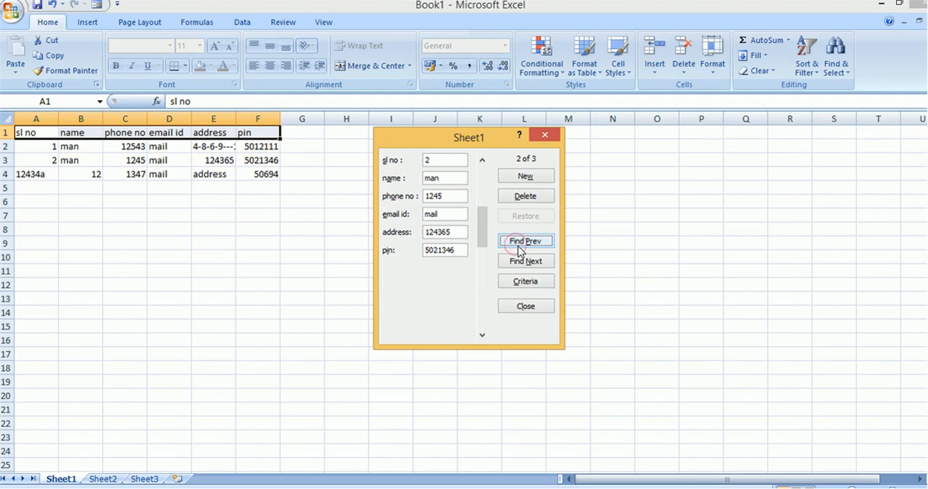
{"action": "left_click", "coordinate": [523, 246]}
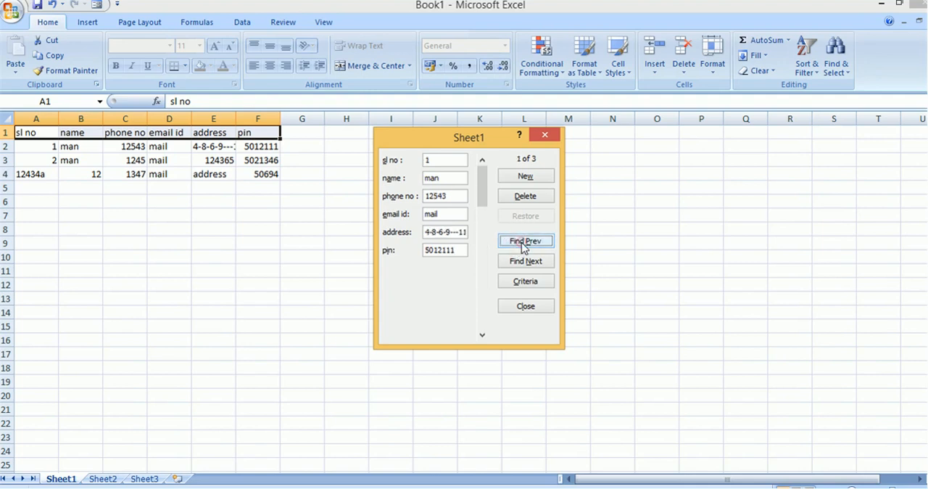
{"action": "left_click", "coordinate": [525, 179]}
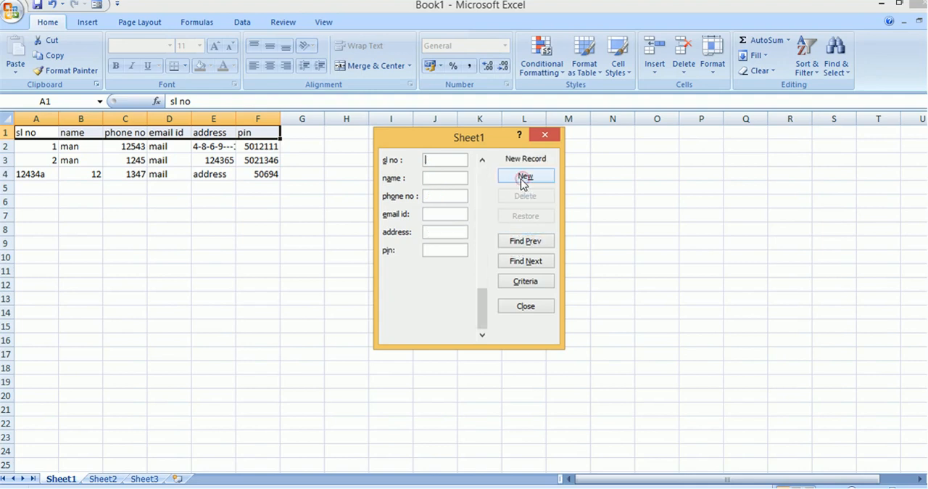
Step: Search backwards through the records using the criterion sl no 1
{"action": "left_click", "coordinate": [526, 282]}
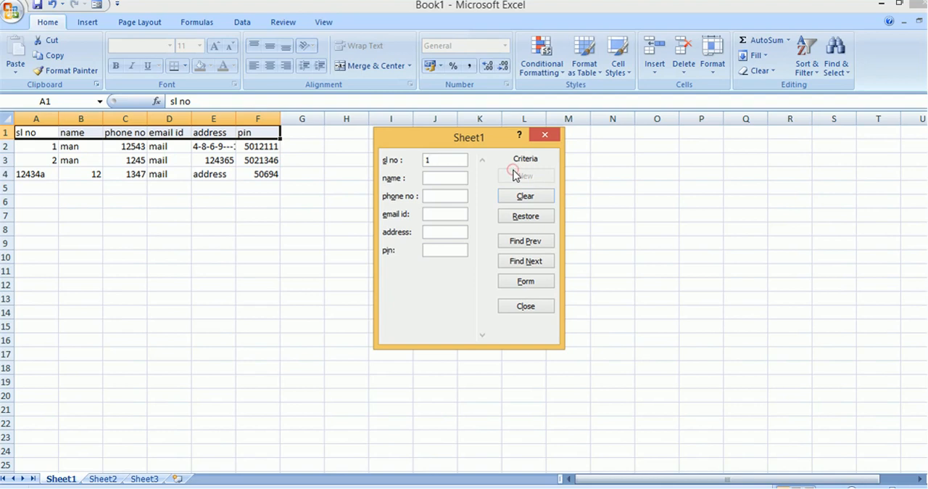
{"action": "left_click", "coordinate": [439, 178]}
{"action": "left_click", "coordinate": [526, 242]}
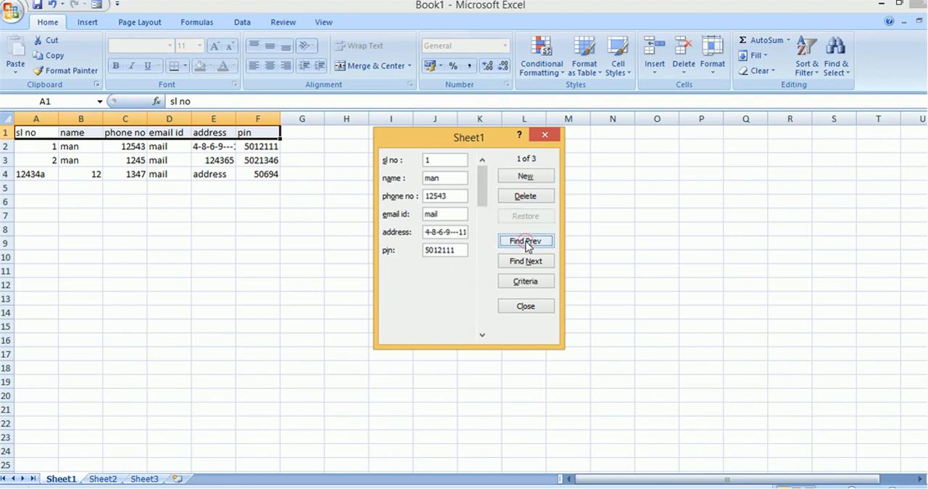
Step: Look for the next matching record, browse forward to the blank new record and close the data form
{"action": "left_click", "coordinate": [527, 261]}
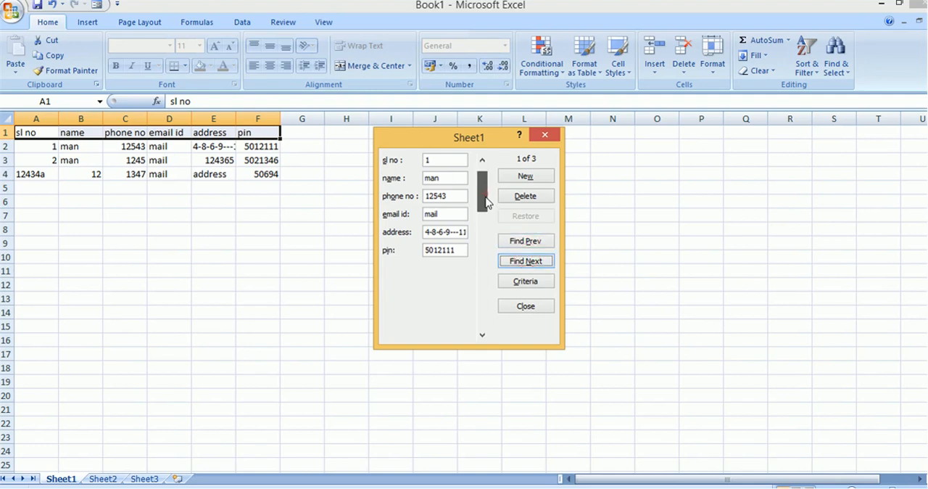
{"action": "left_click_drag", "start_coordinate": [486, 201], "coordinate": [485, 328]}
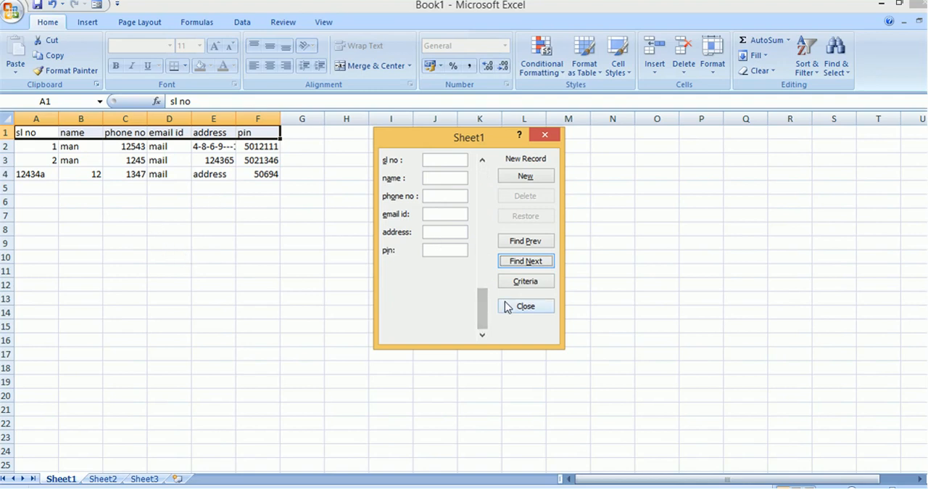
{"action": "left_click", "coordinate": [506, 306]}
Step: Enter the text `1`121``` directly in cell A5 and move along the row to G5
{"action": "left_click", "coordinate": [42, 186]}
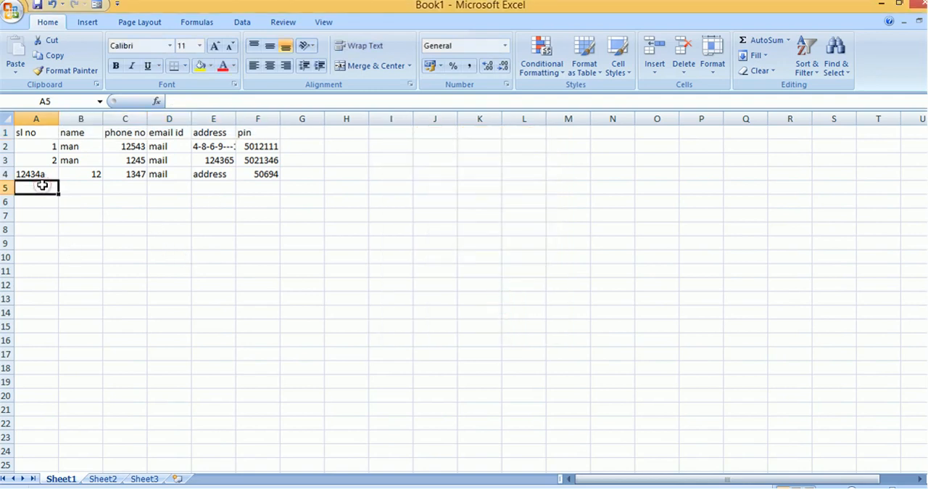
{"action": "type", "text": "`1`121`"}
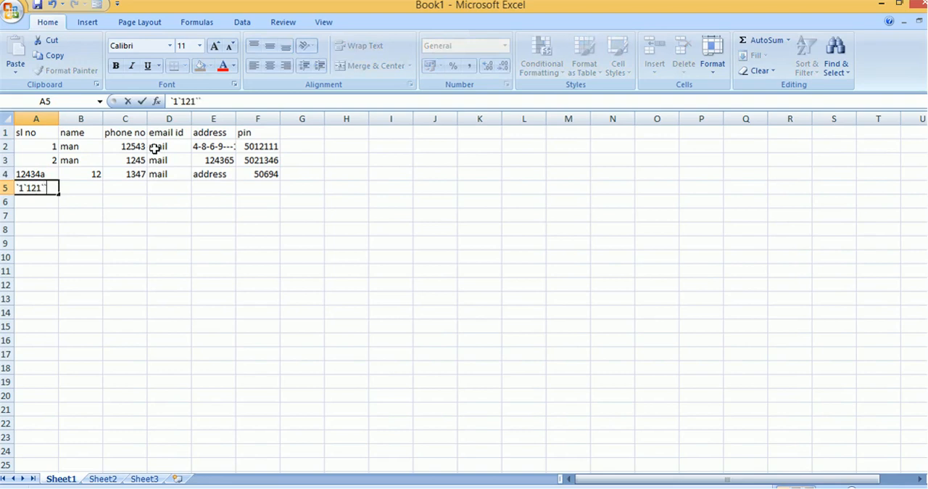
{"action": "key", "text": "Tab"}
{"action": "key", "text": "Tab"}
{"action": "key", "text": "Tab"}
{"action": "key", "text": "Tab"}
{"action": "key", "text": "Tab"}
{"action": "key", "text": "Tab"}
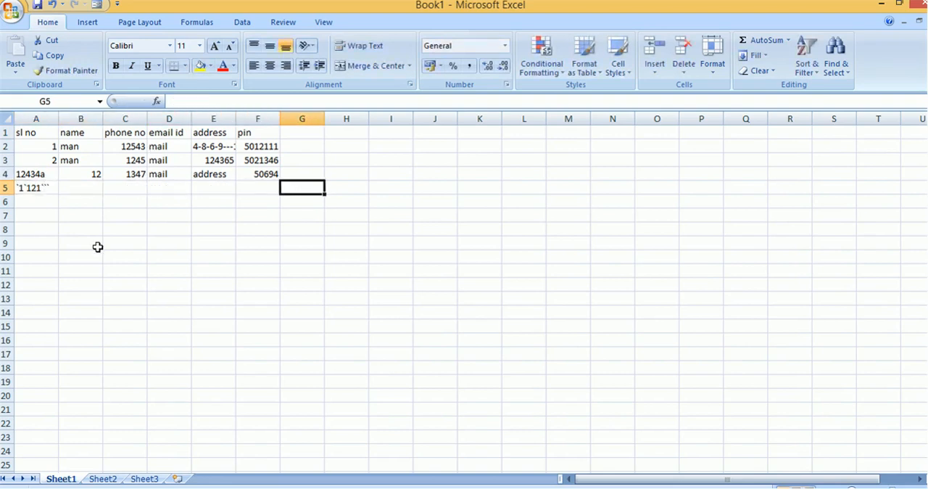
Step: Switch to Microsoft Office Picture Manager and show the hidden notification area icons
{"action": "left_click", "coordinate": [536, 457]}
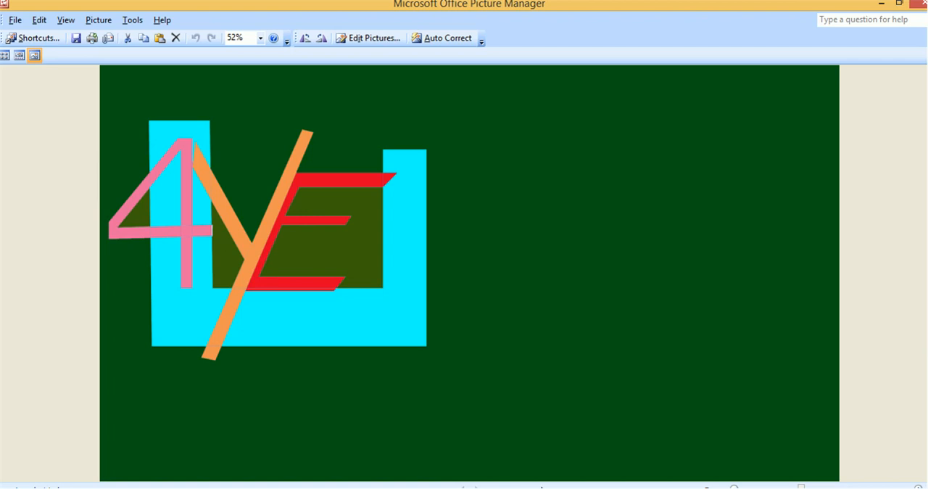
{"action": "mouse_move", "coordinate": [542, 487]}
{"action": "left_click", "coordinate": [868, 486]}
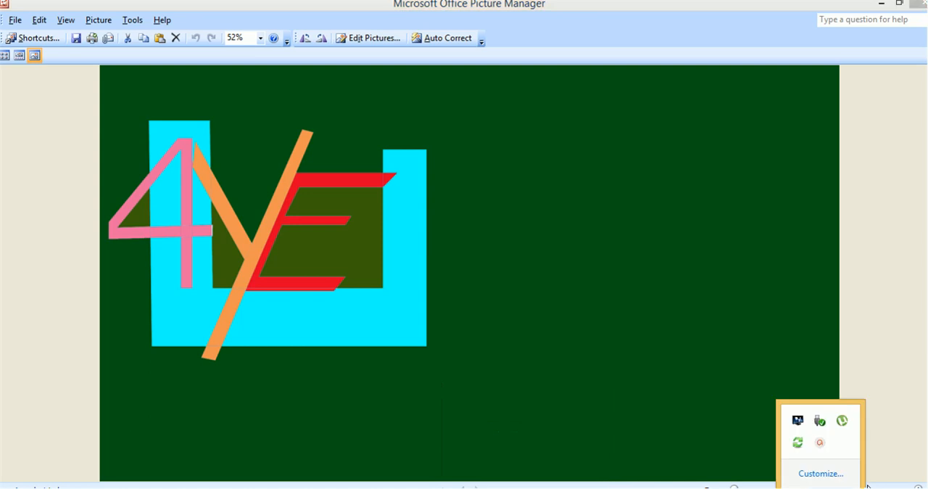